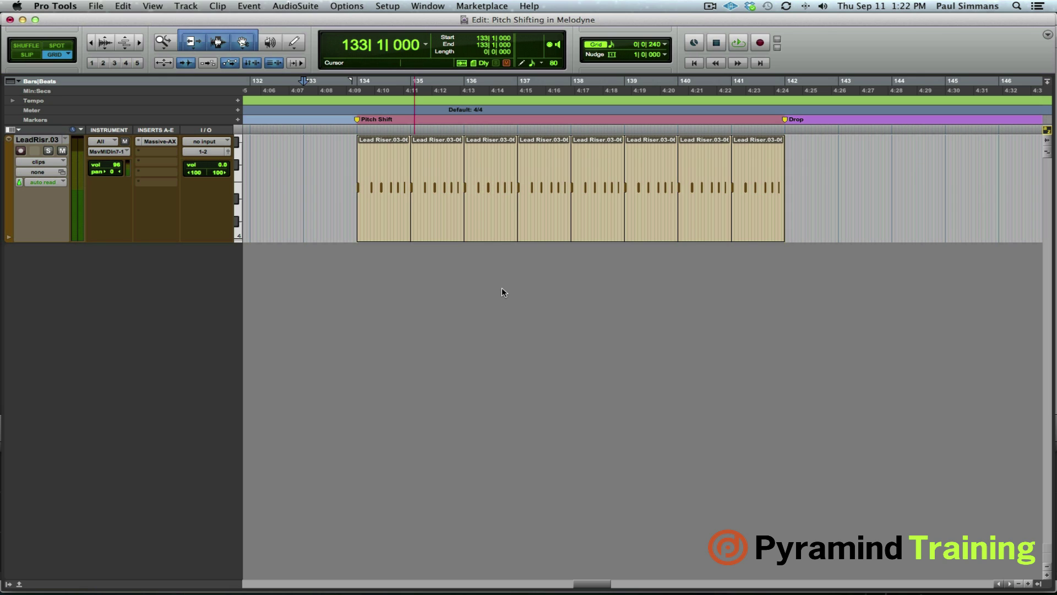
Solo LeadRisr.03, audition the riser from bar 134, and open the empty second insert's plug-in list.
key(space)
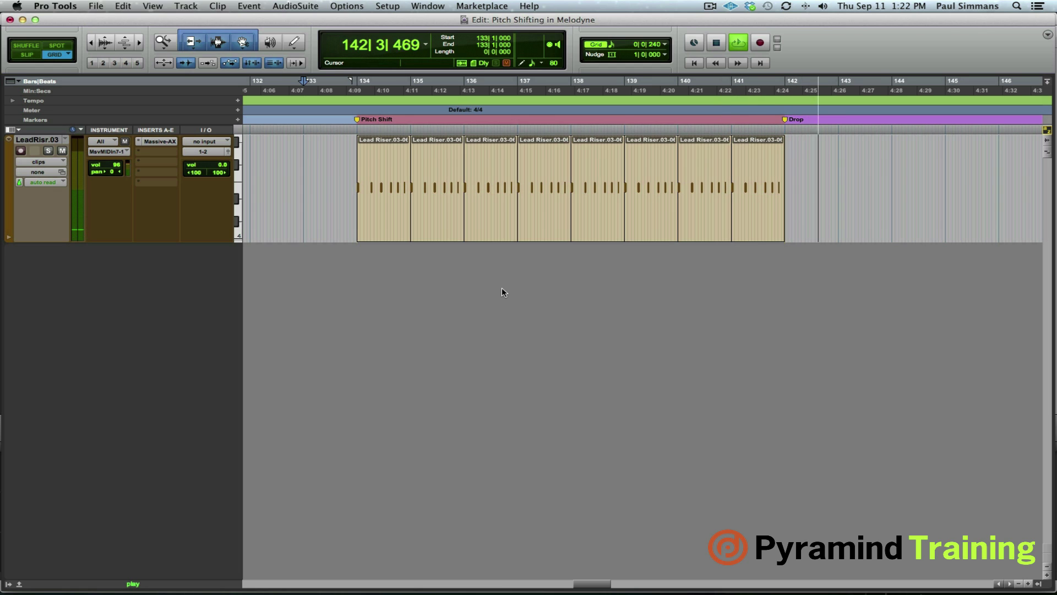
key(space)
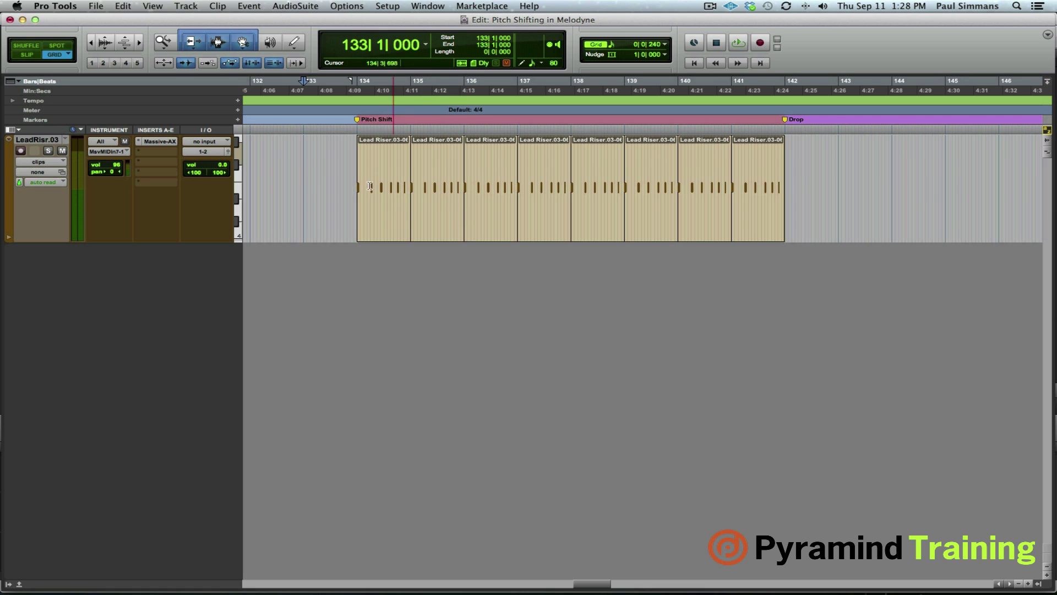
click(49, 151)
click(330, 158)
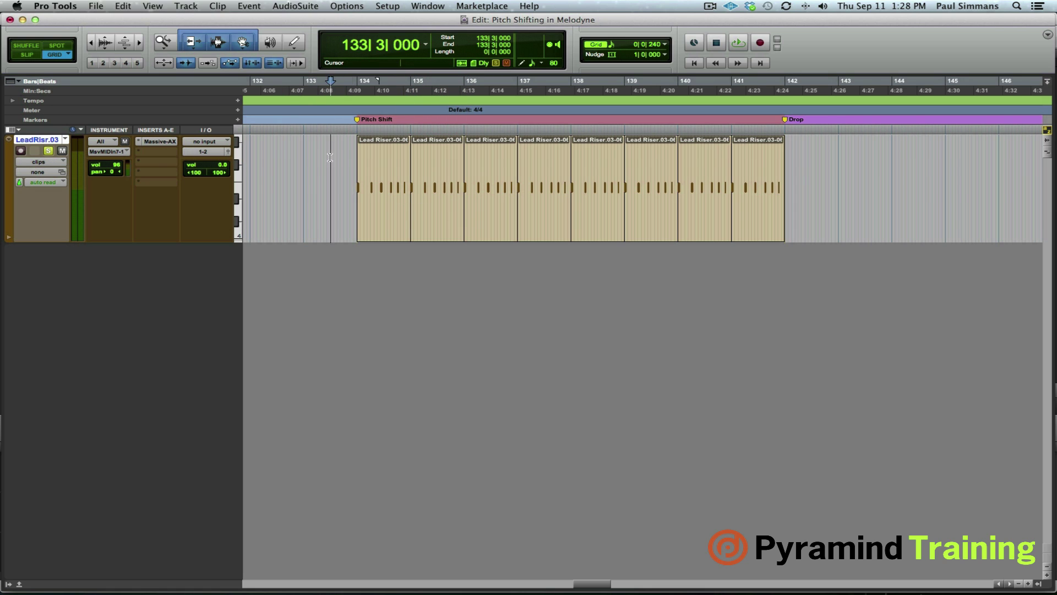
key(space)
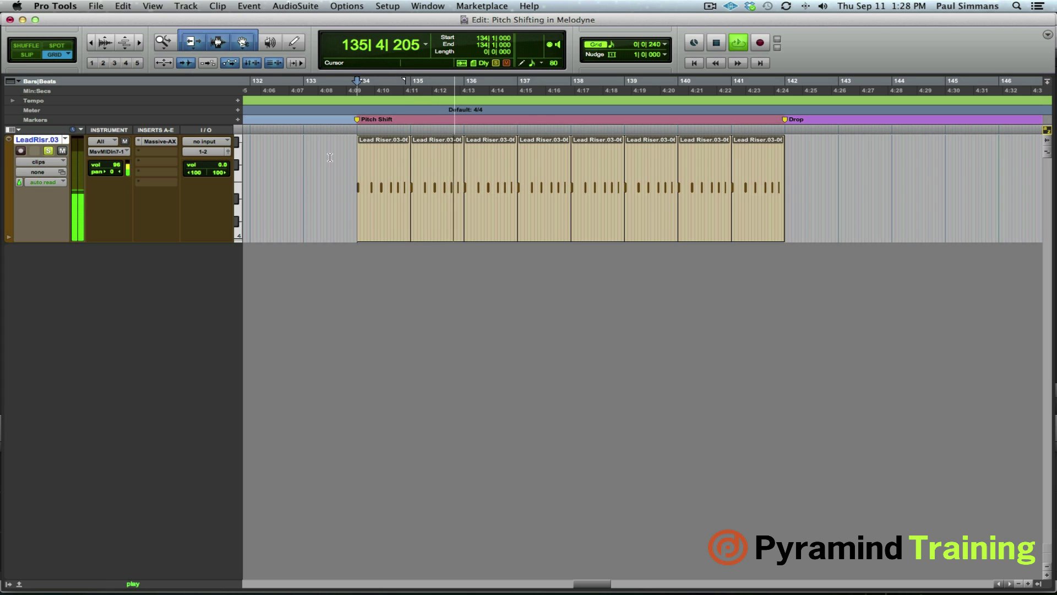
key(space)
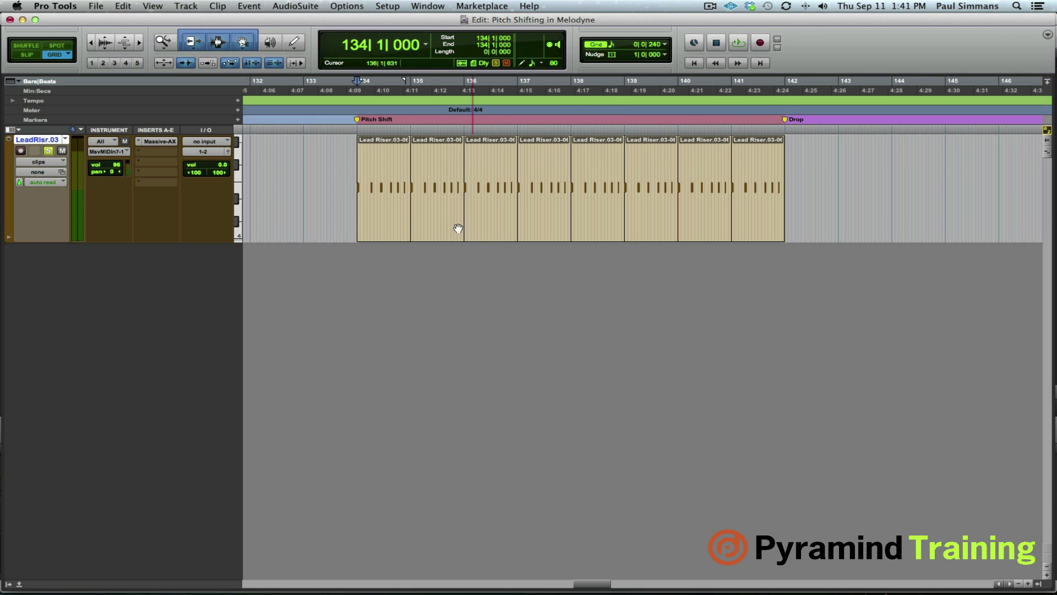
click(160, 151)
Insert Melodyne and transfer the riser audio by playing through bars 134–142.
click(517, 366)
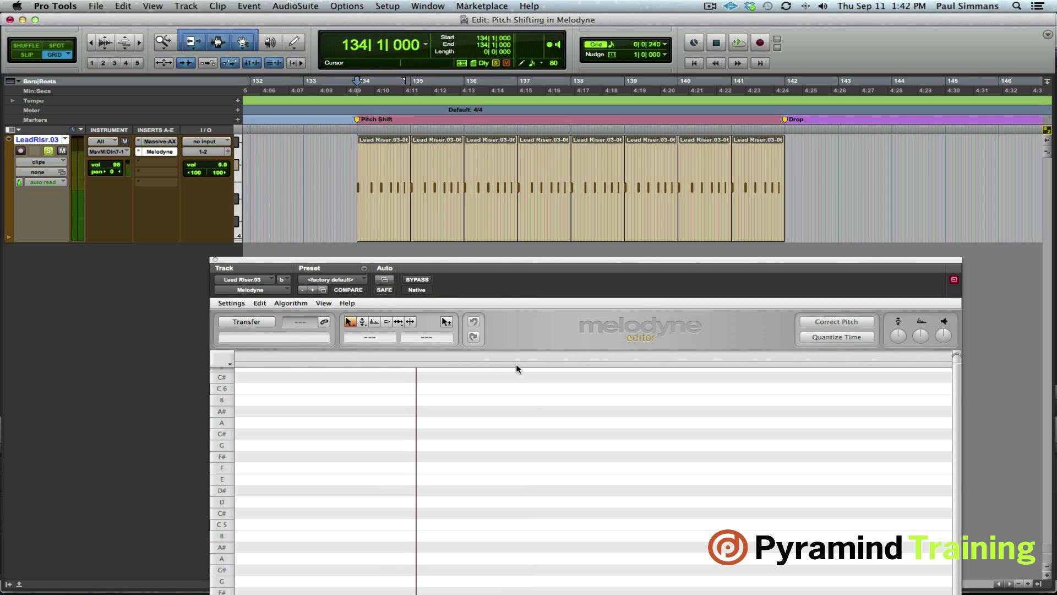
click(247, 322)
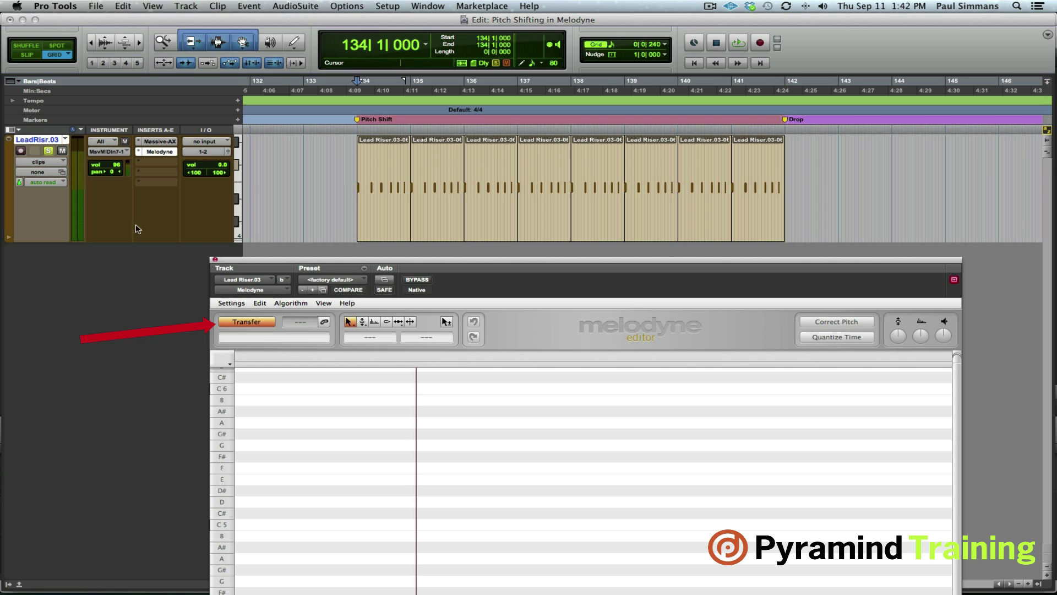
key(space)
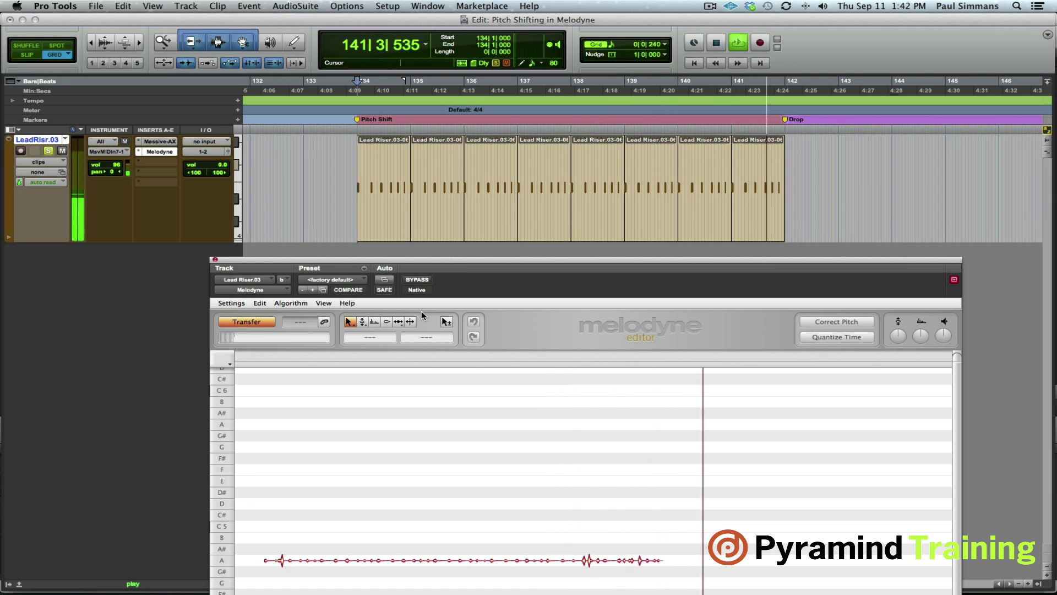
key(space)
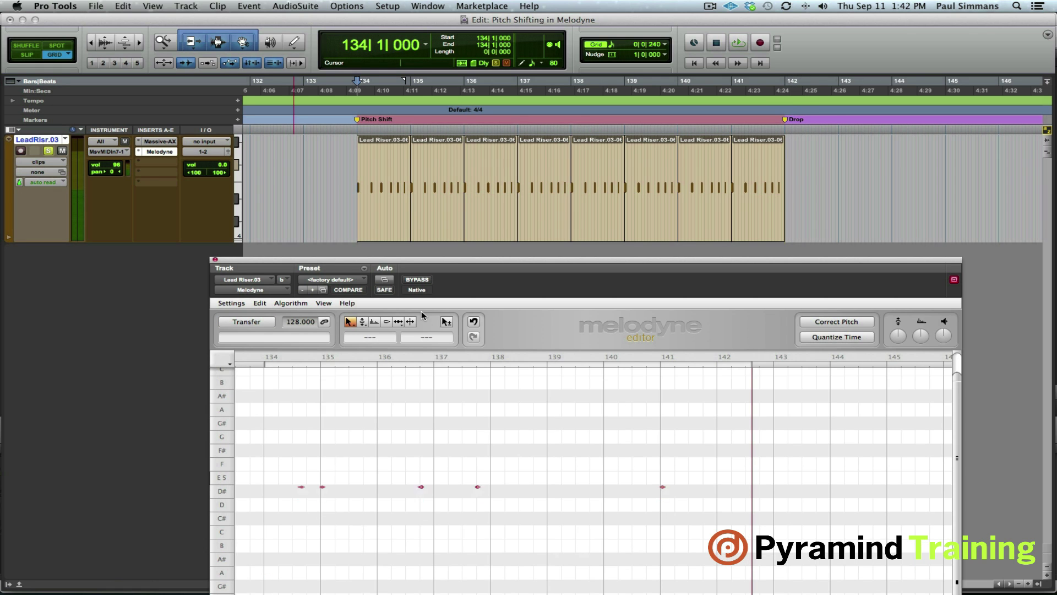
scroll(436, 446, down, 2)
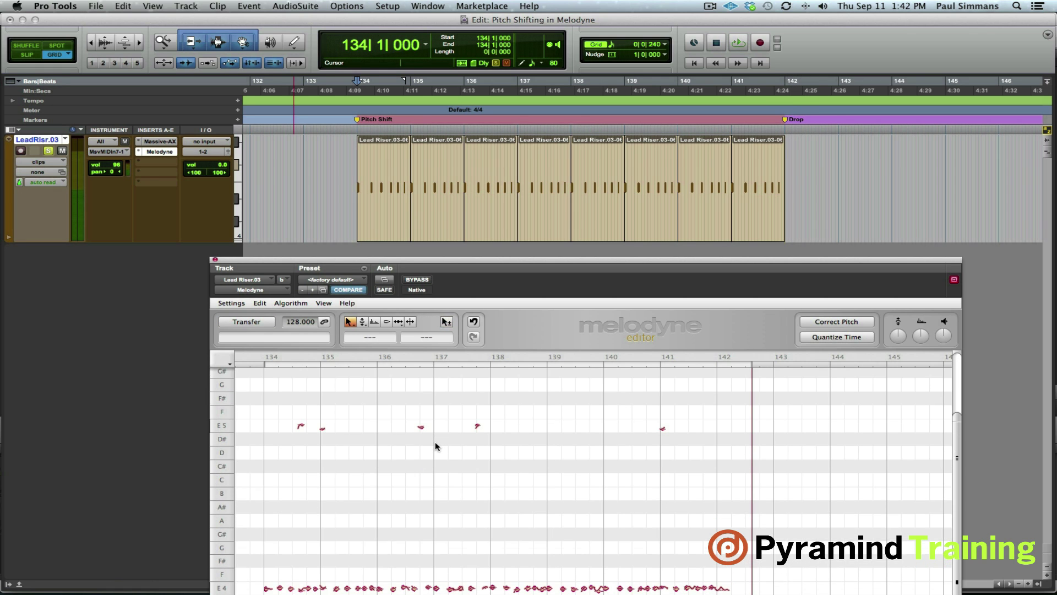
Move the Melodyne editor over the tracks, audition E4 notes raised to F and F#4, then undo.
drag(480, 261, 503, 120)
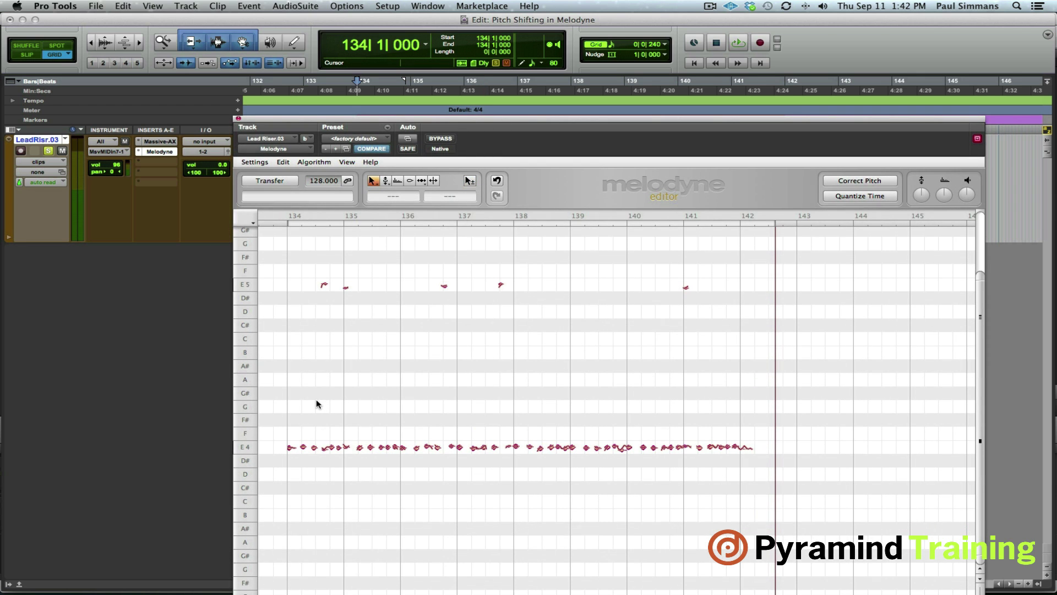
click(290, 449)
drag(303, 449, 317, 420)
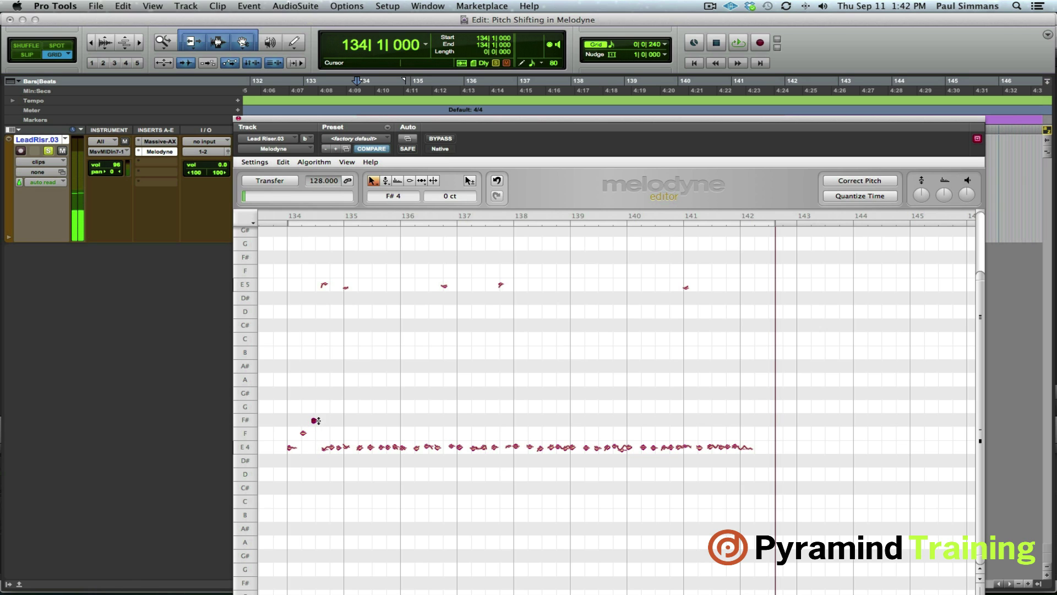
key(space)
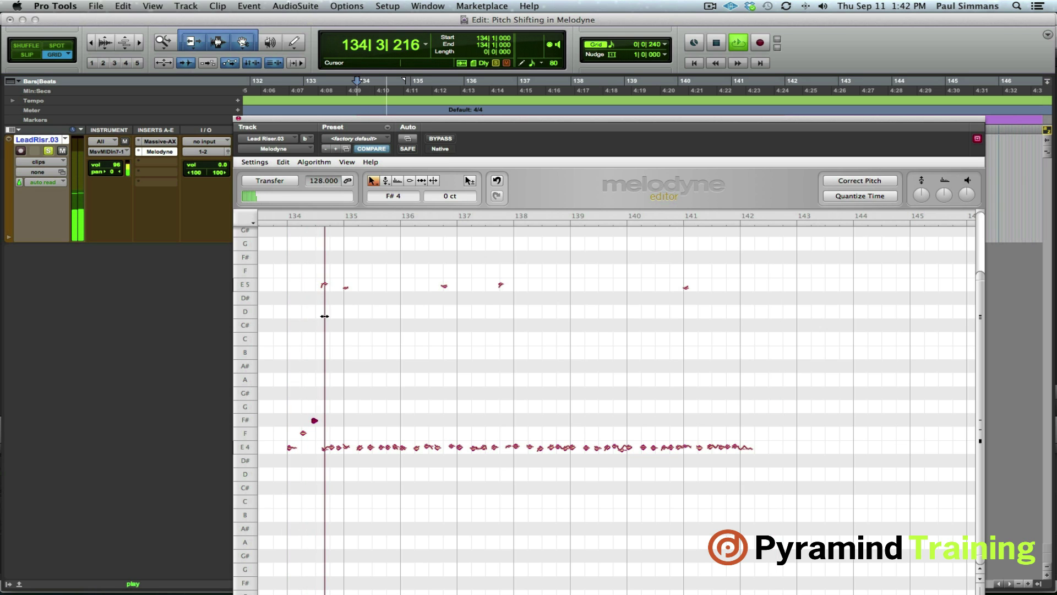
key(space)
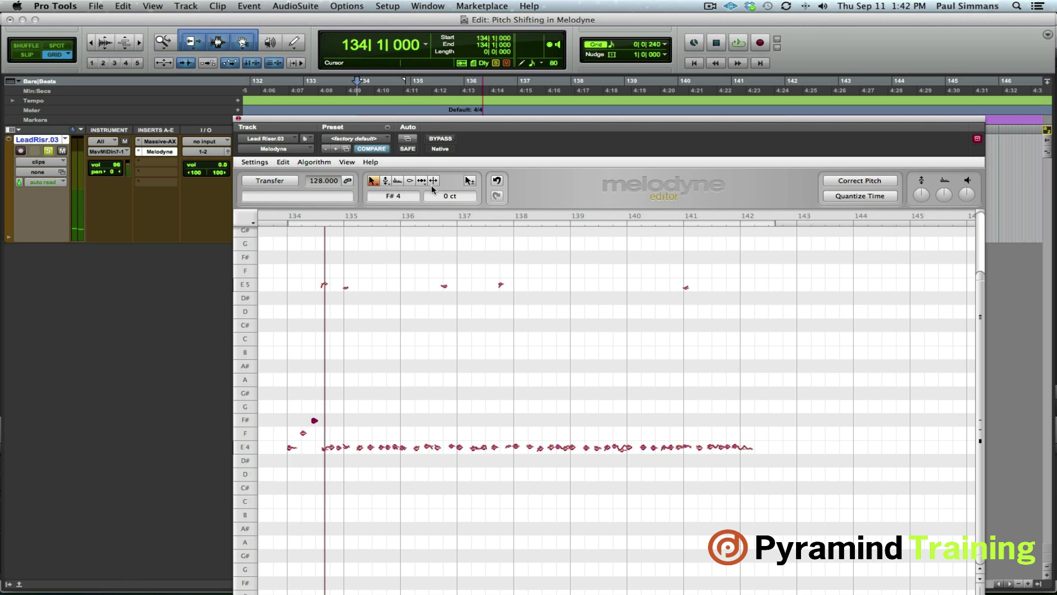
click(496, 182)
Audition the riser while turning Melodyne's overall pitch shift up.
mouse_move(923, 197)
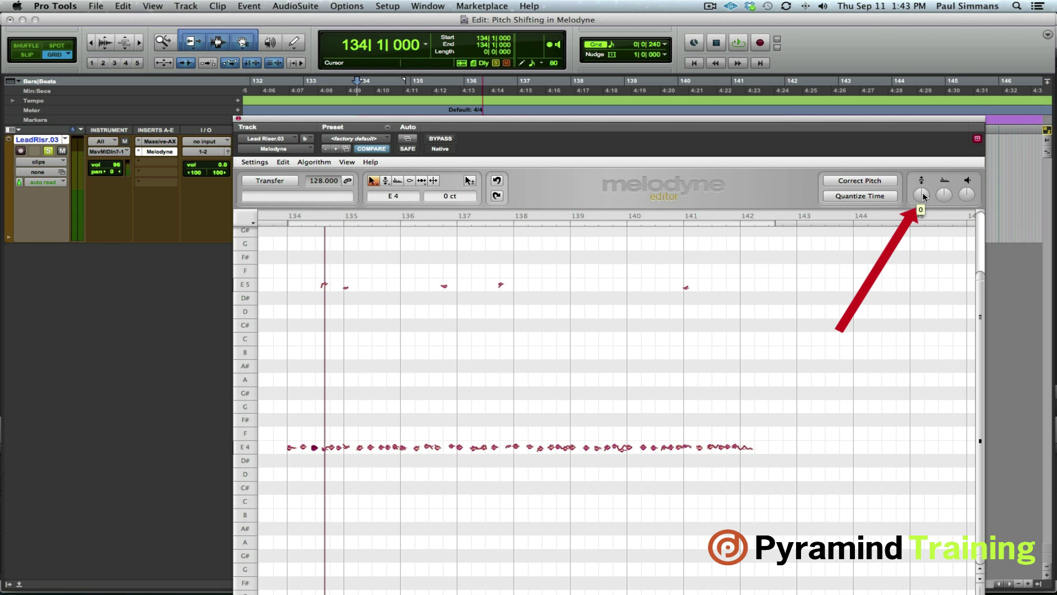
key(space)
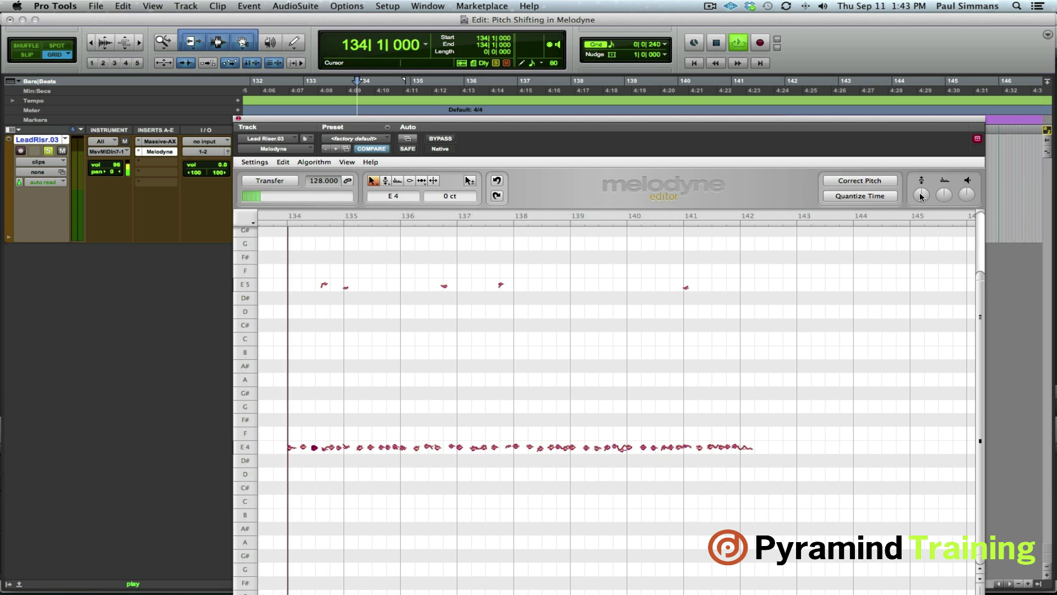
mouse_move(924, 197)
mouse_down()
mouse_move(925, 158)
mouse_move(914, 197)
mouse_up()
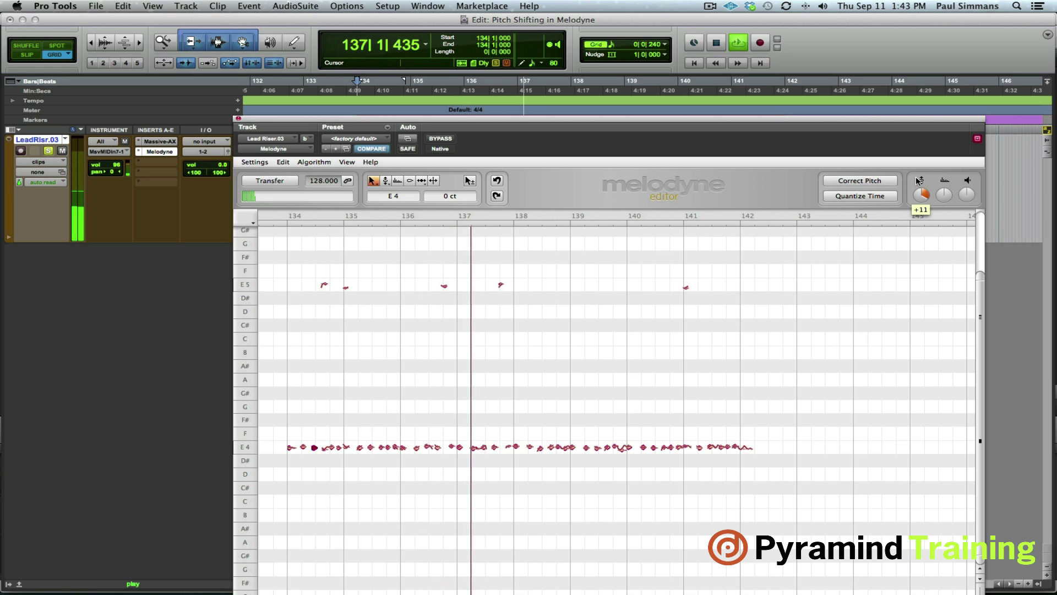
key(space)
Widen the pitch shift range to 24 semitones and audition it raised to +24.
mouse_move(922, 198)
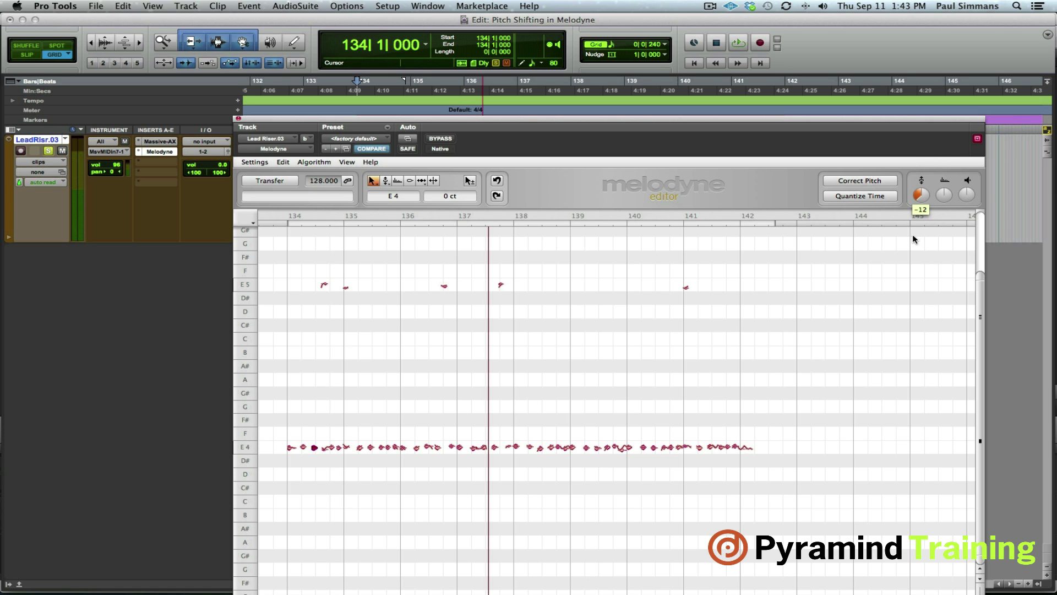
click(920, 215)
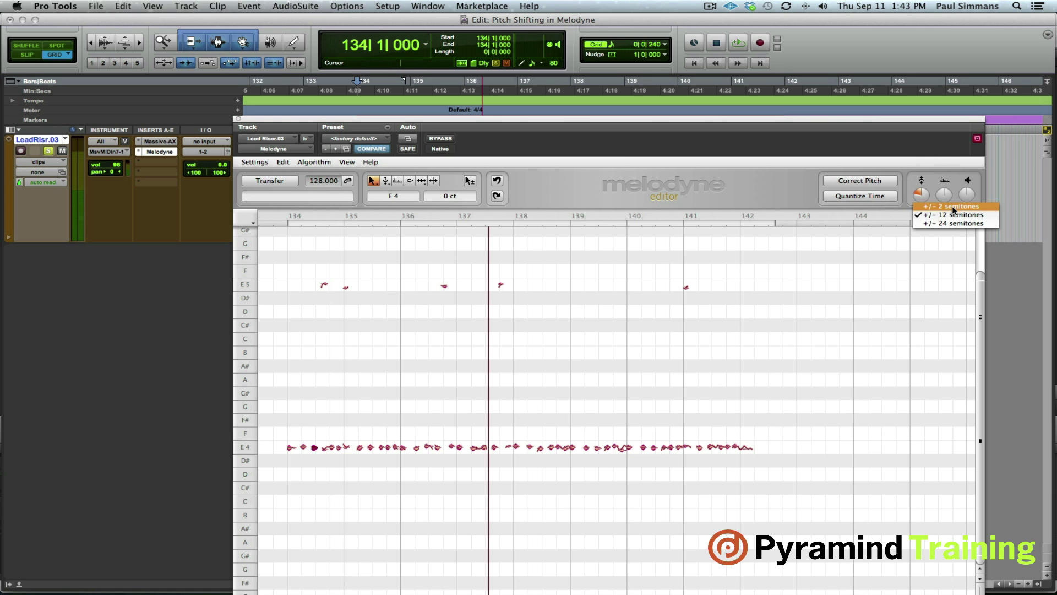
click(954, 223)
key(space)
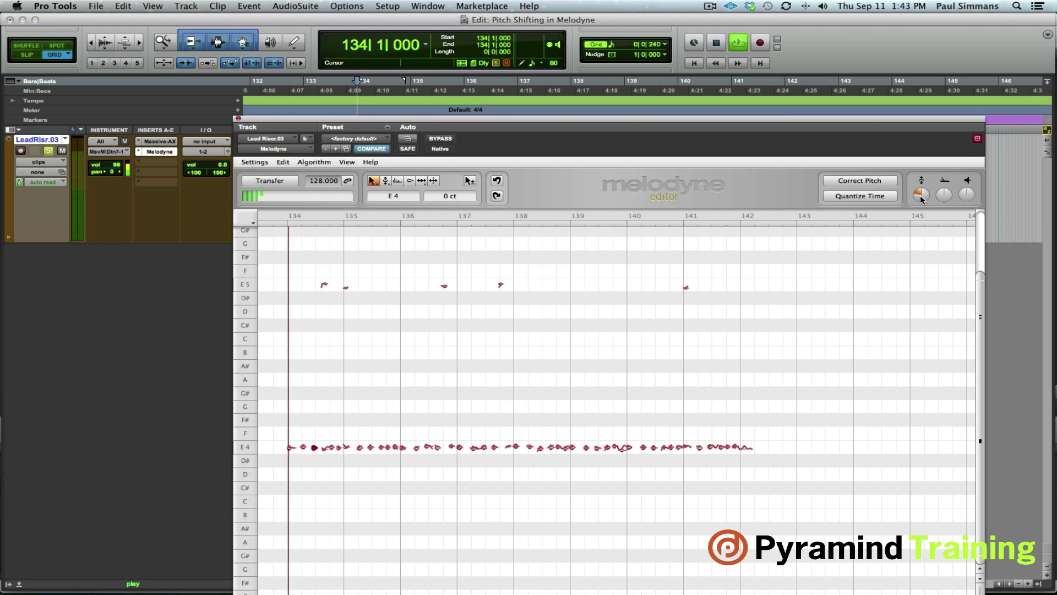
drag(921, 201, 929, 152)
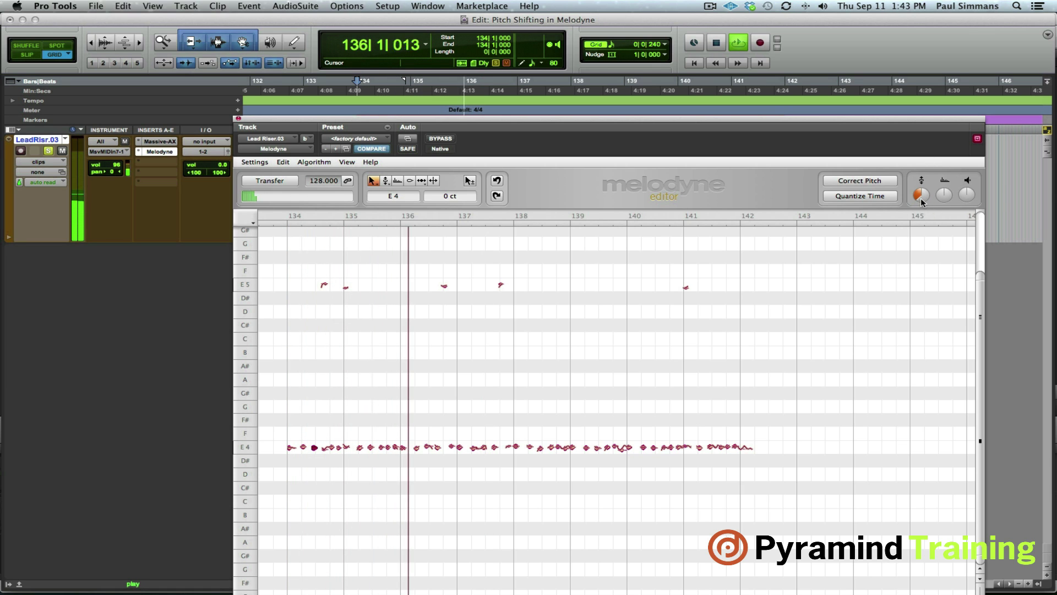
key(space)
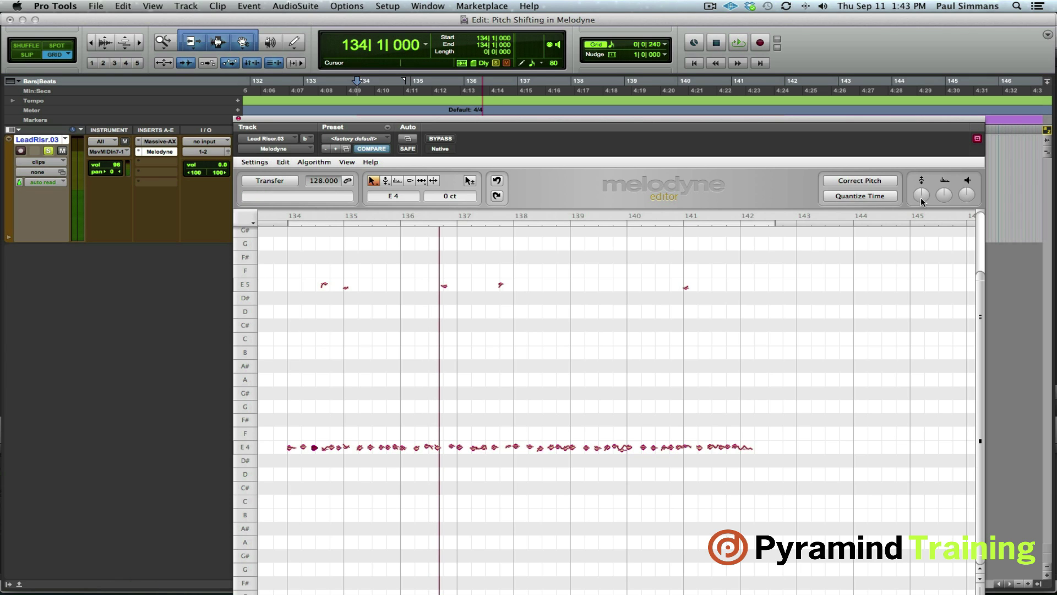
Check the pitch range options, then open Melodyne's Plug-In Automation dialog.
click(923, 197)
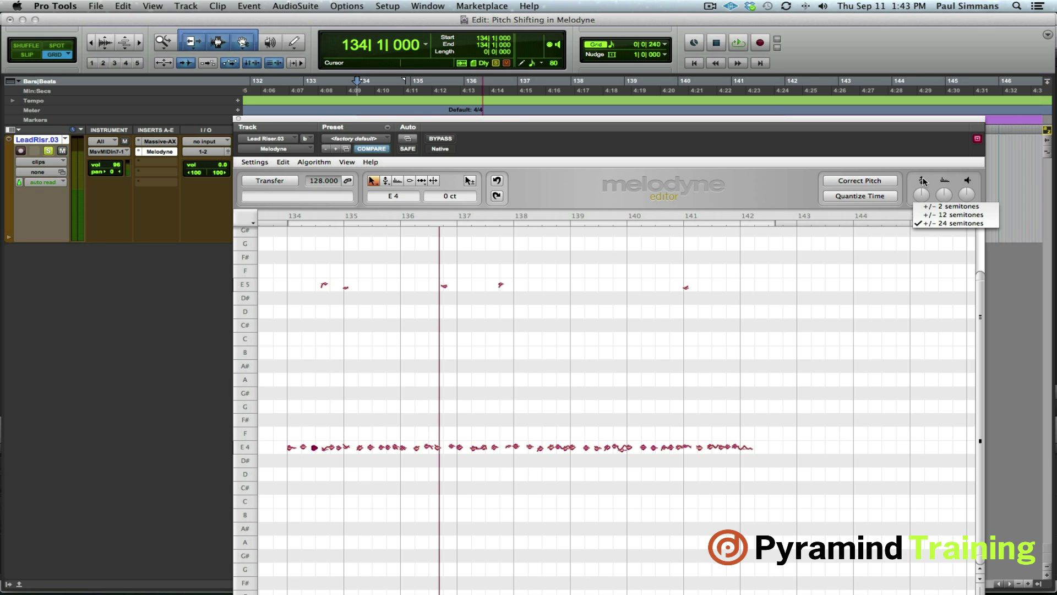
click(923, 182)
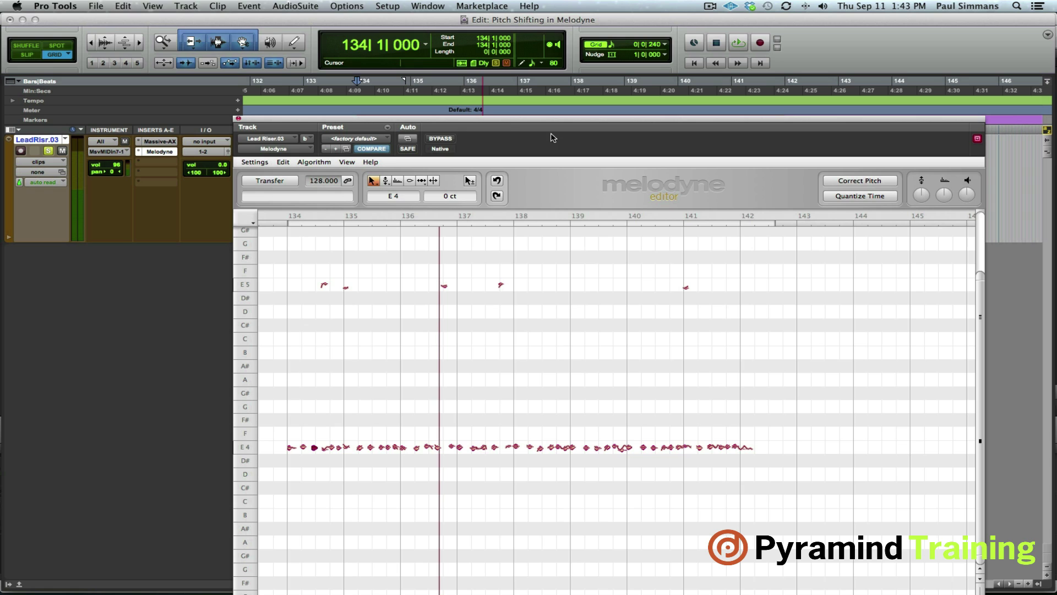
click(414, 136)
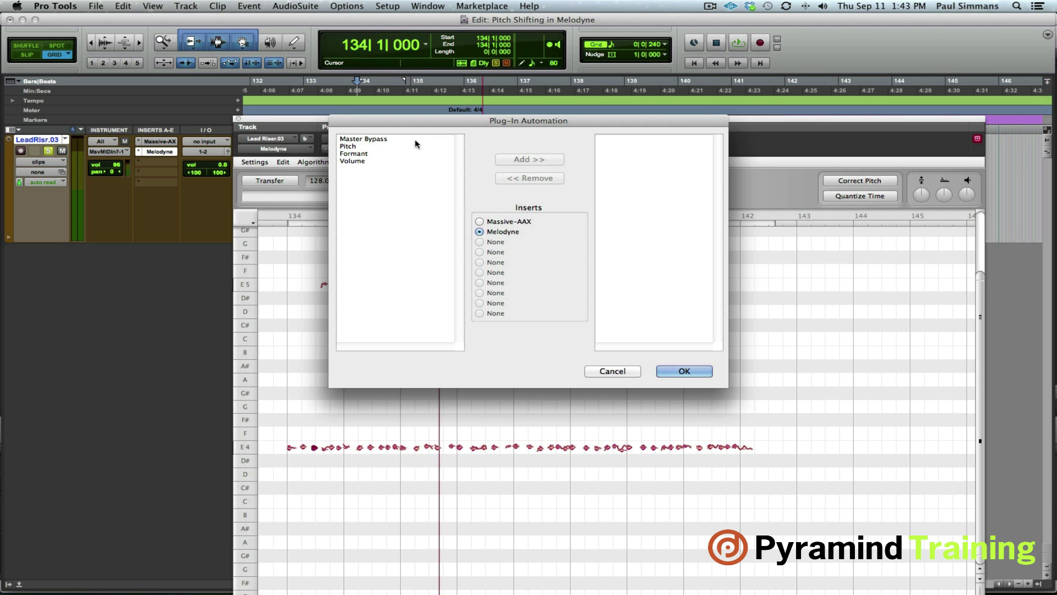
Add Melodyne's Pitch parameter to the automated list and confirm.
click(348, 146)
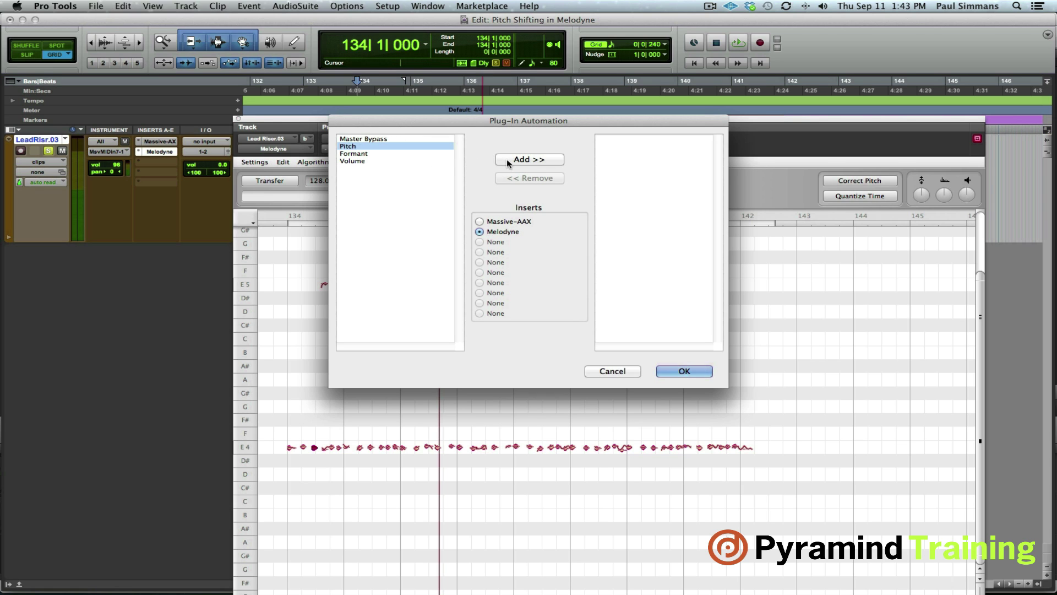
click(517, 161)
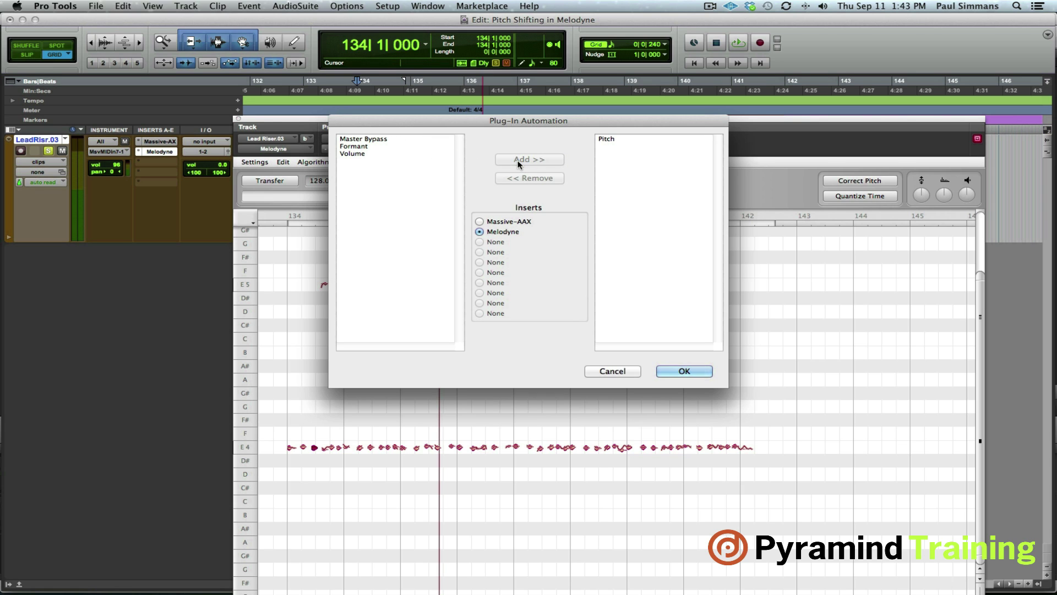
click(684, 371)
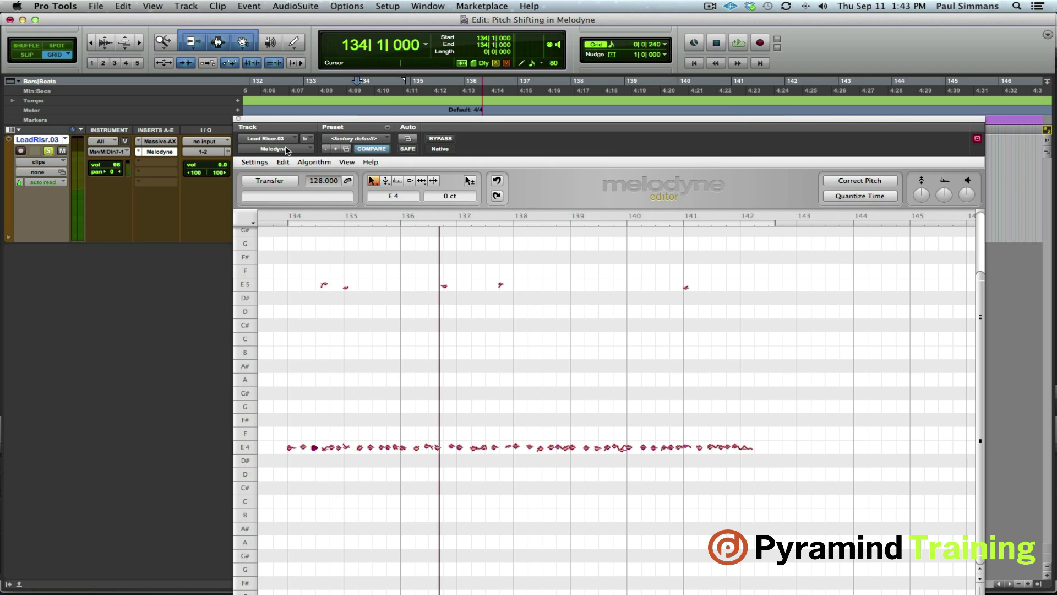
Close the Melodyne editor and show the (fx b) Melodyne > Pitch automation lane.
click(238, 118)
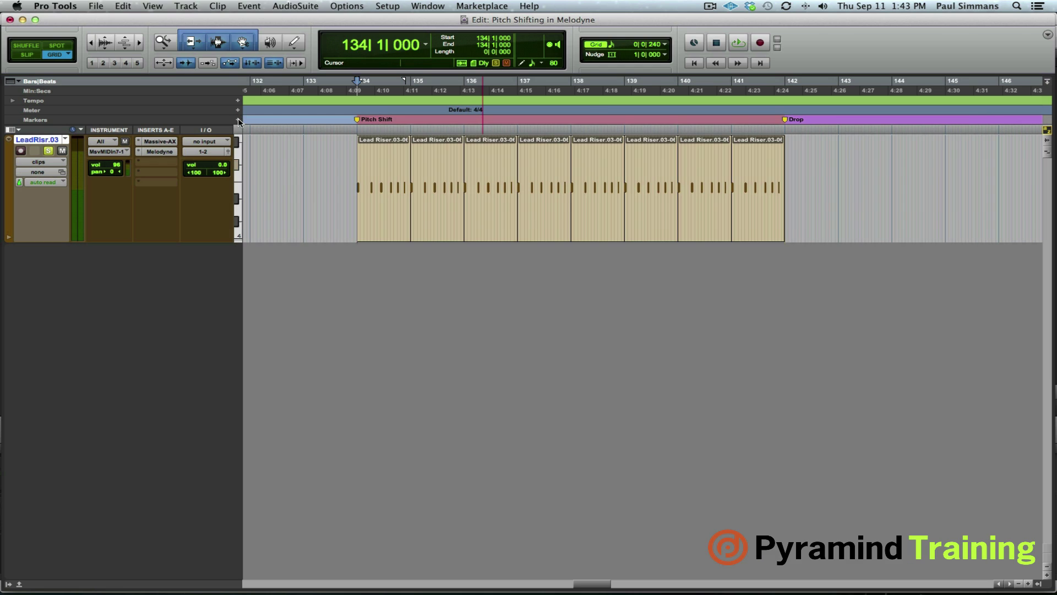
click(48, 163)
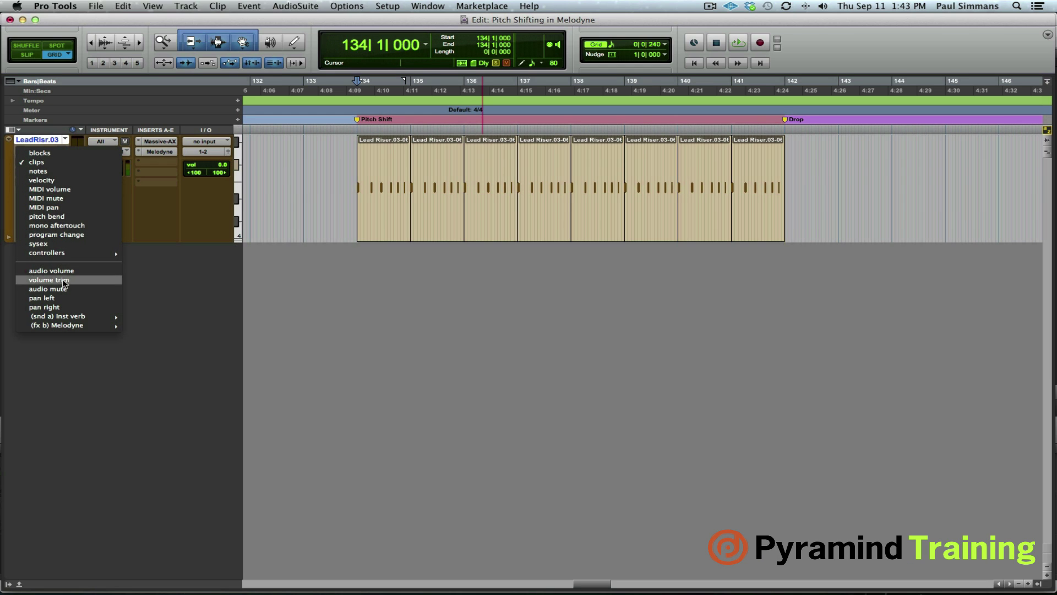
mouse_move(66, 325)
click(146, 326)
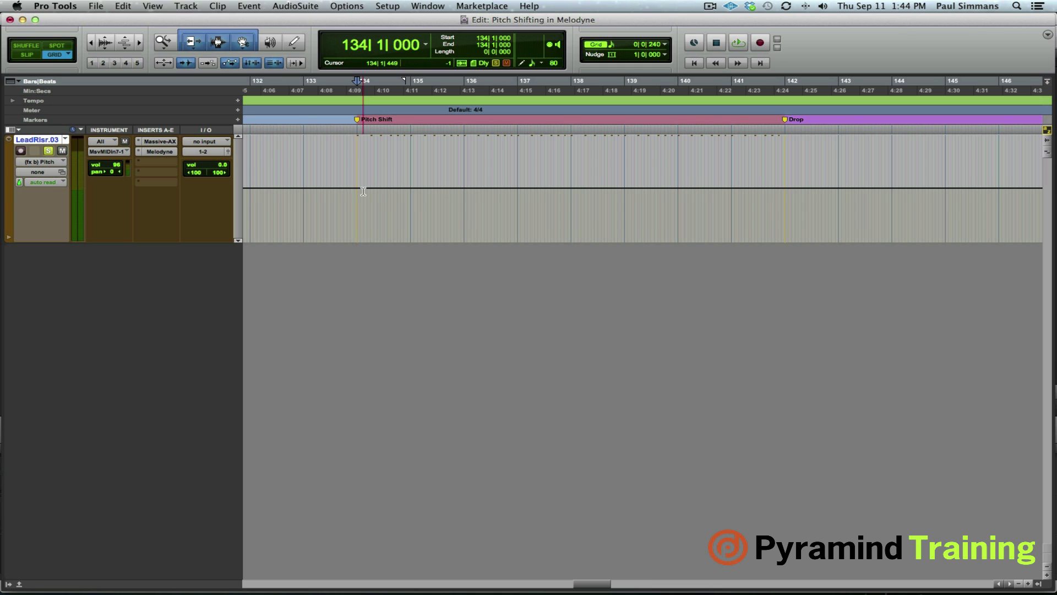
Draw a rising pitch ramp to the Drop marker with a ±12-semitone range and audition it.
key(F8)
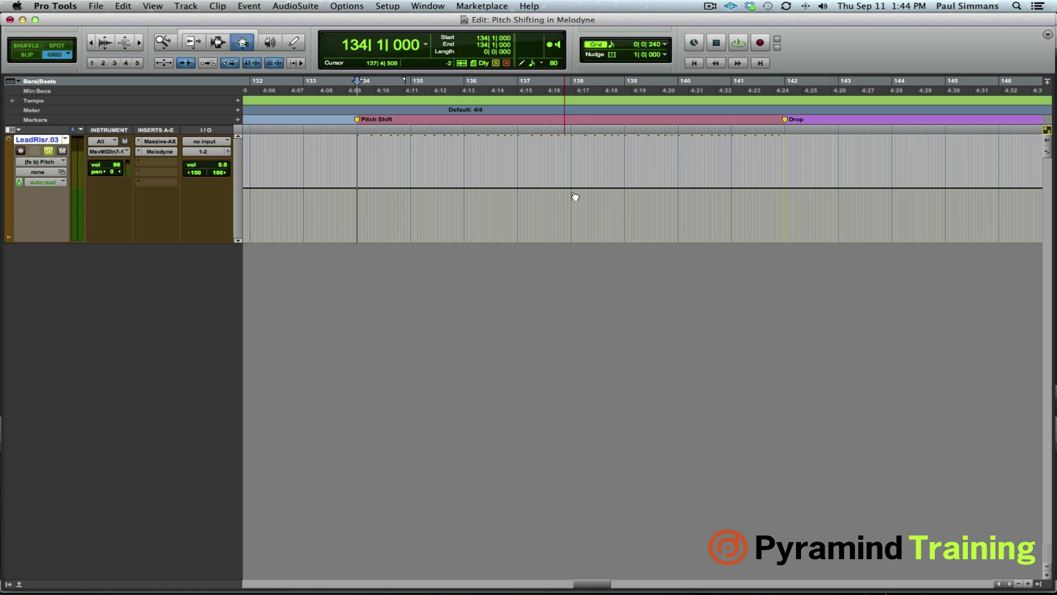
mouse_move(753, 192)
mouse_down()
mouse_move(787, 144)
mouse_move(781, 135)
mouse_up()
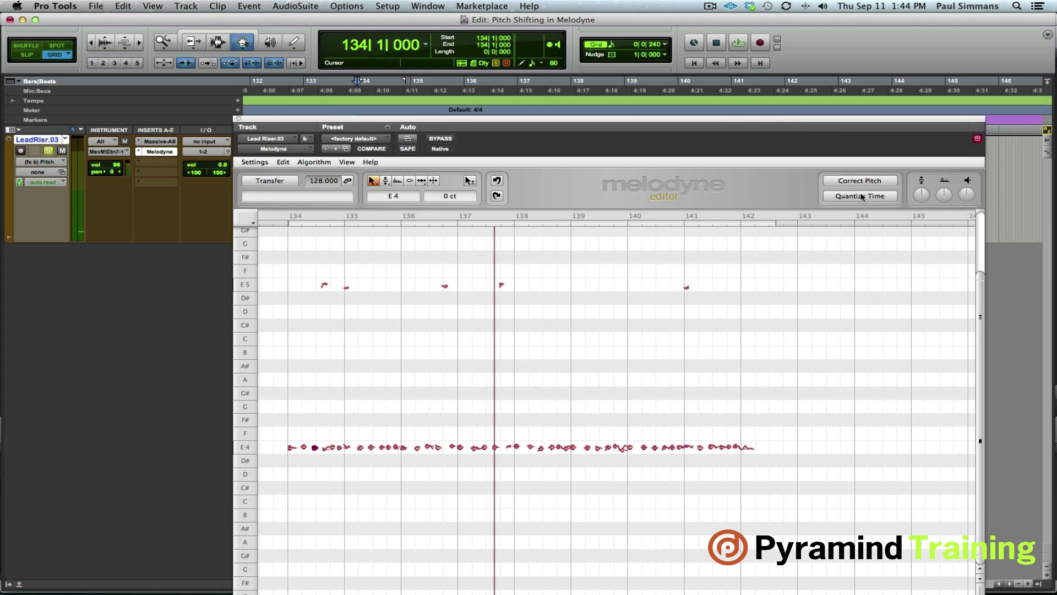
click(922, 196)
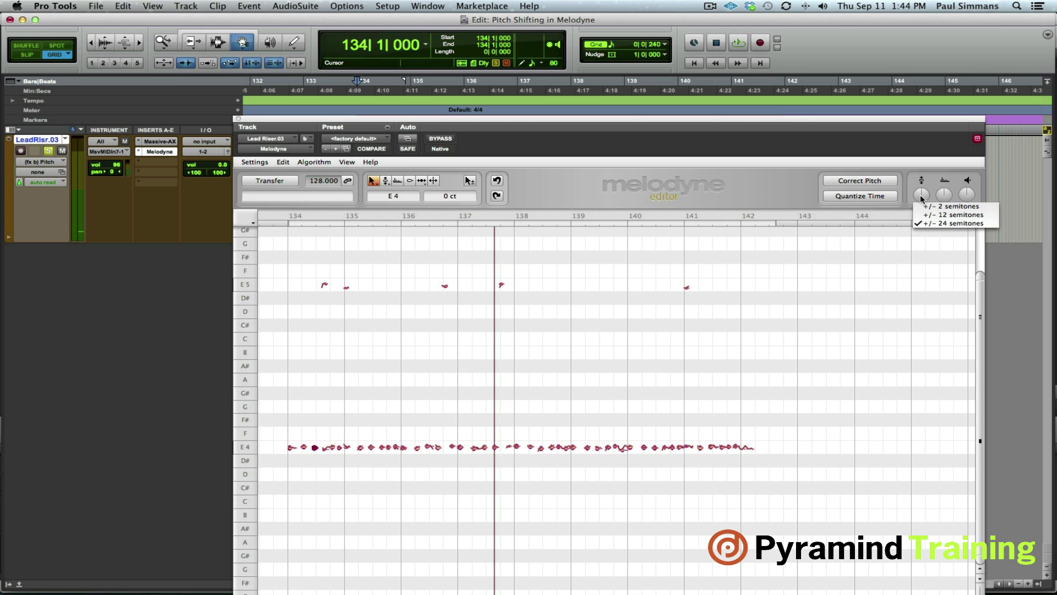
click(948, 216)
click(238, 119)
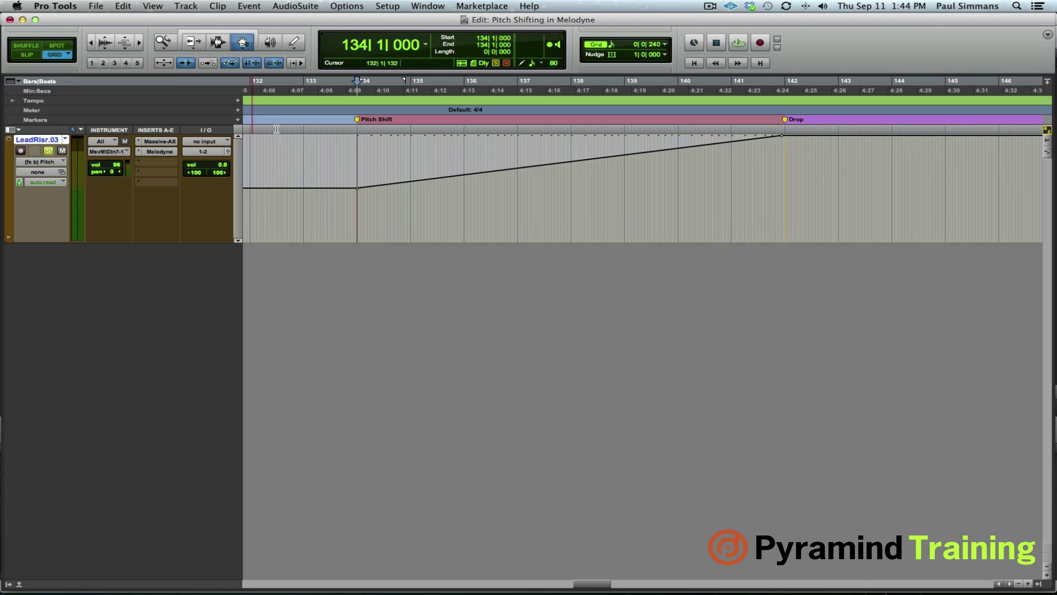
key(space)
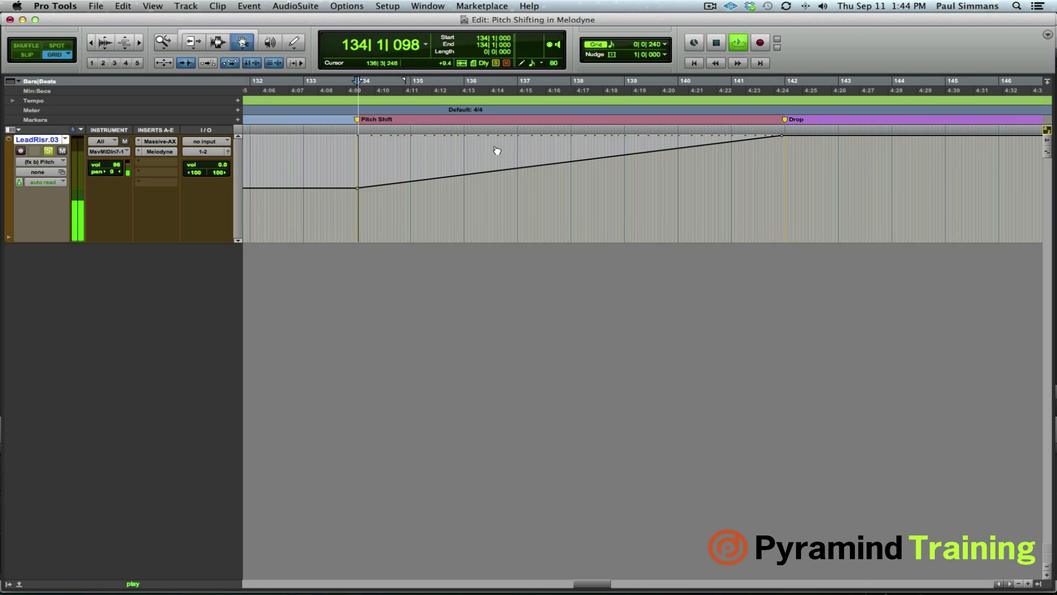
click(785, 140)
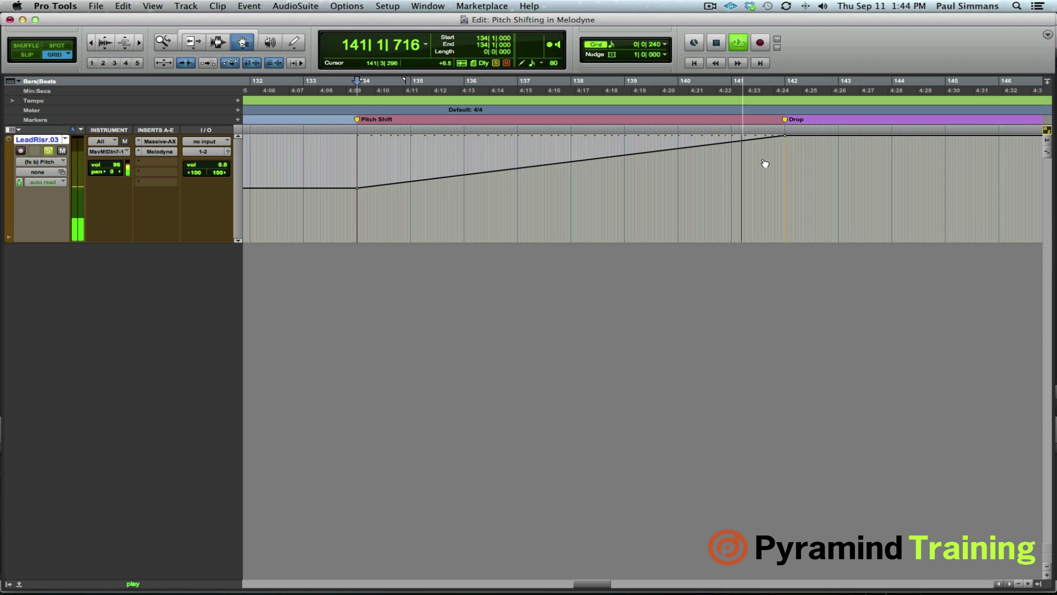
Add a full-pitch breakpoint near bar 141 and drop the Drop-marker point to the bottom.
key(space)
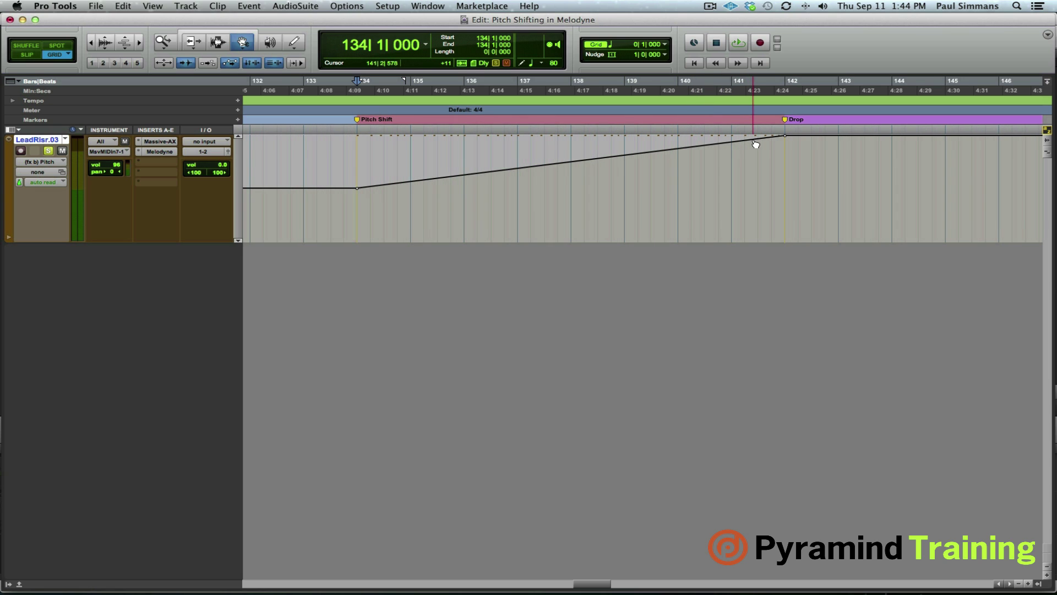
drag(733, 144, 731, 135)
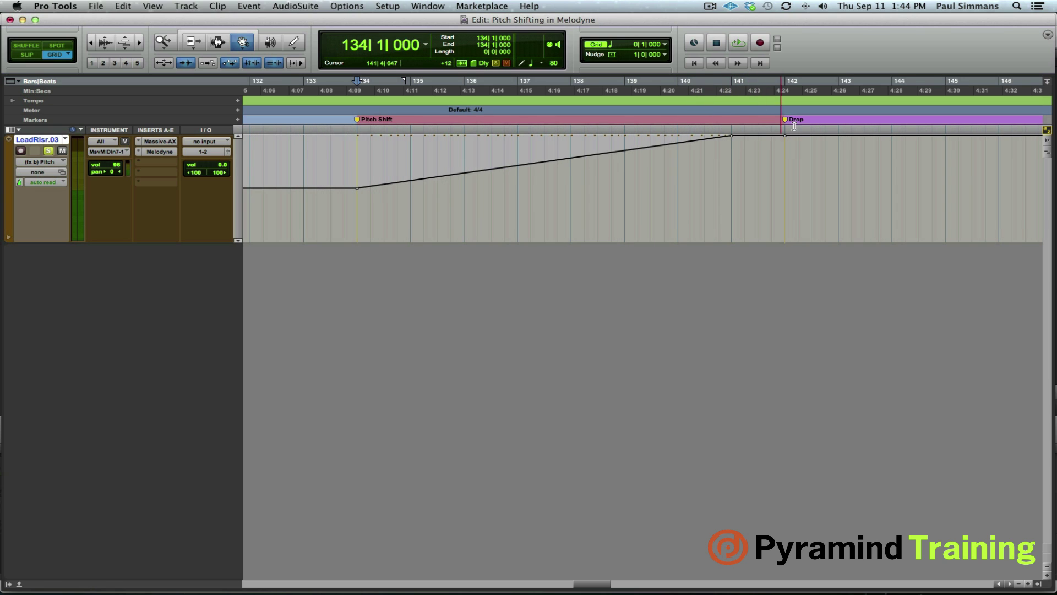
drag(785, 159, 798, 241)
key(super+shift+z)
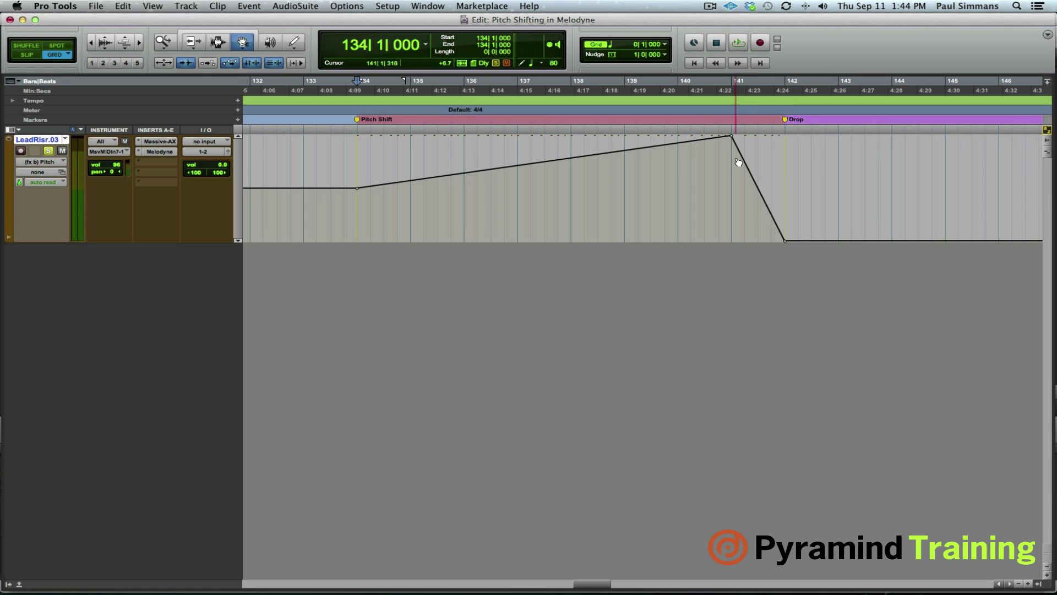